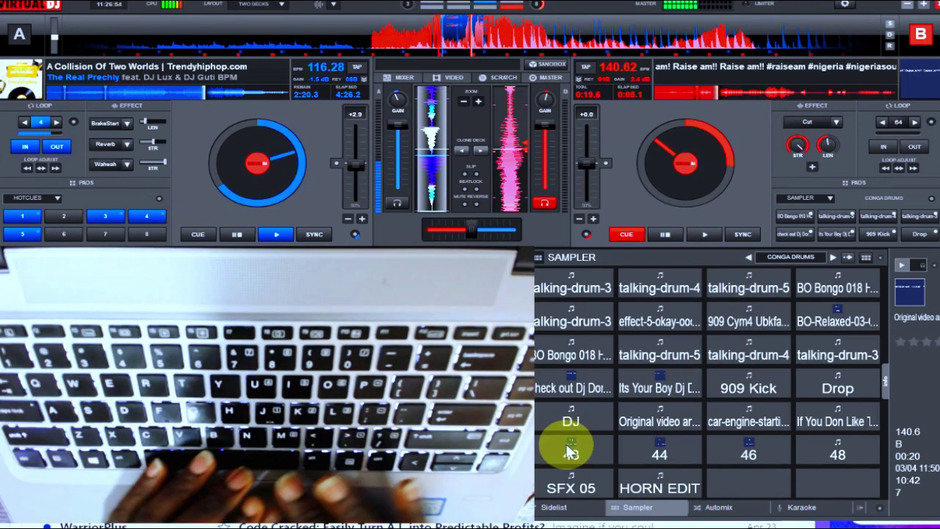
# Step: Play the HORN EDIT sample, then trigger more samples with the C, H, K and P keys
pyautogui.click(638, 492)
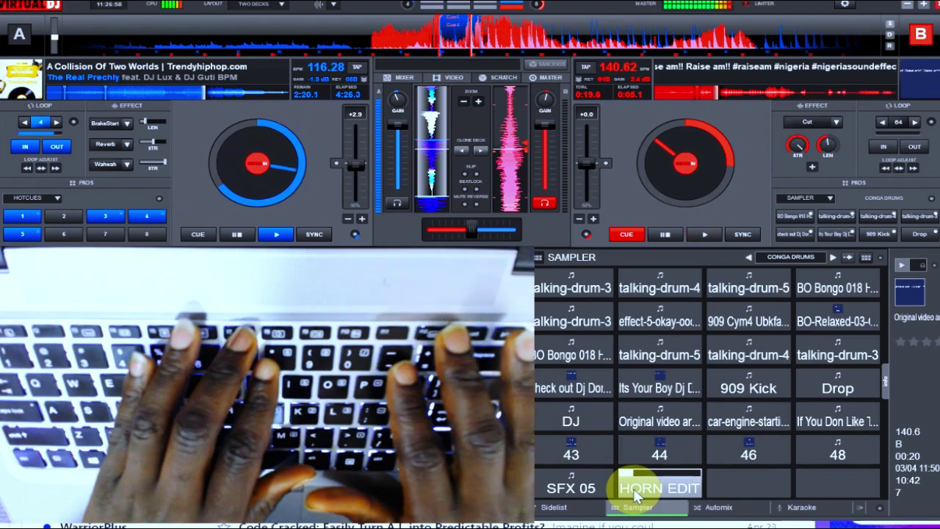
pyautogui.press('c')
pyautogui.press('h')
pyautogui.press('k')
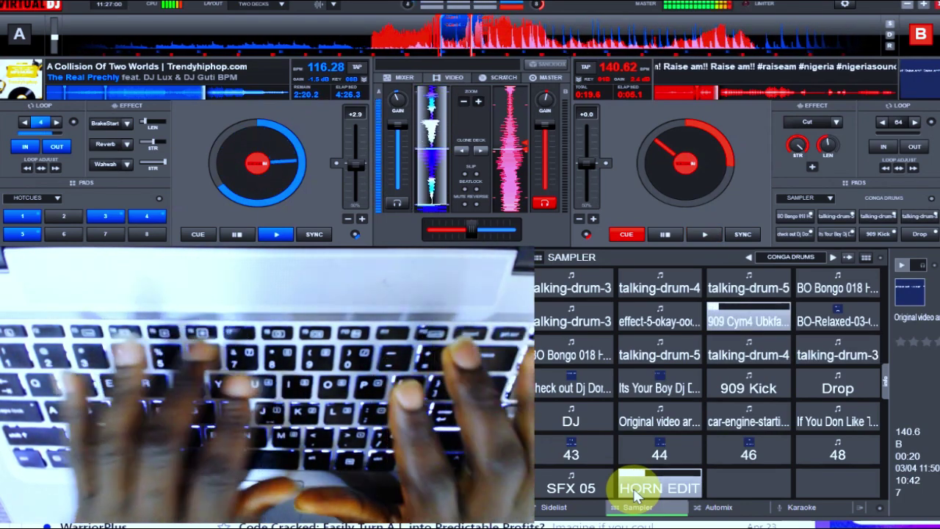
pyautogui.press('p')
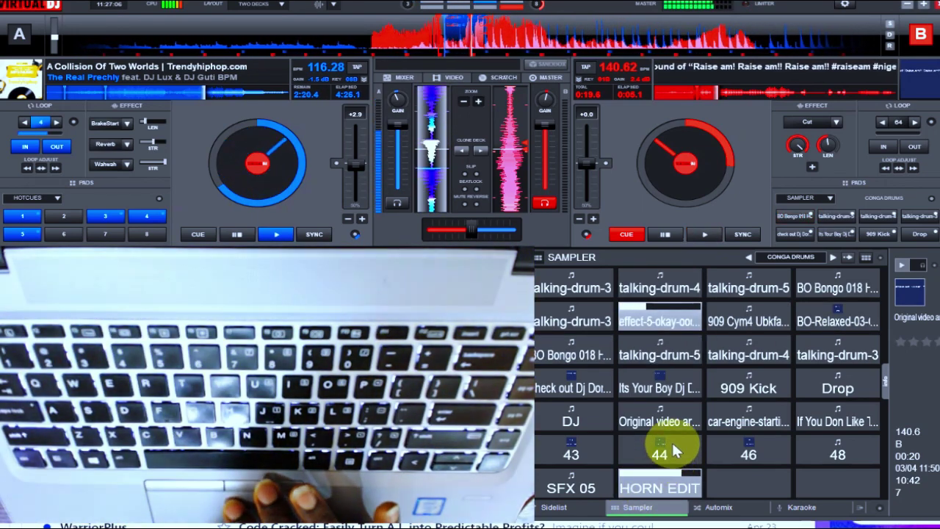
# Step: Play the car-engine and SFX 05 samples and start deck B playing
pyautogui.click(744, 424)
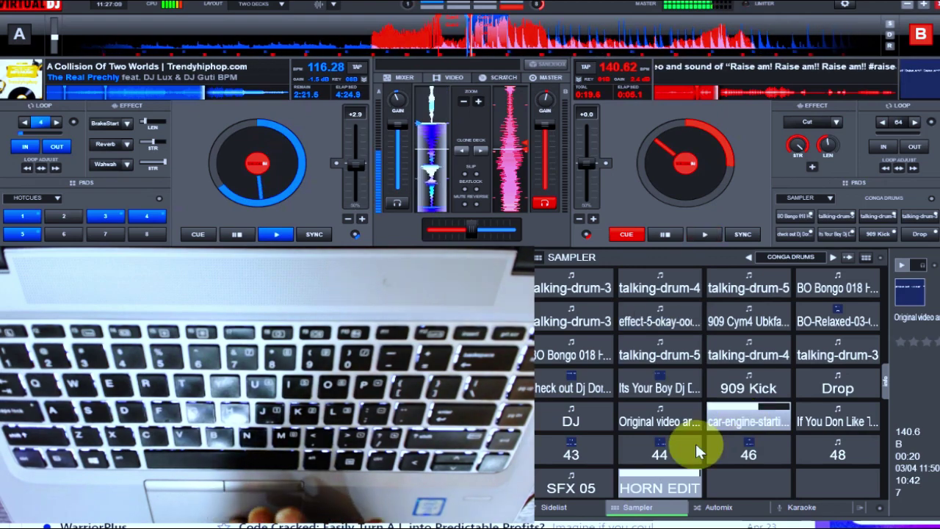
pyautogui.click(571, 487)
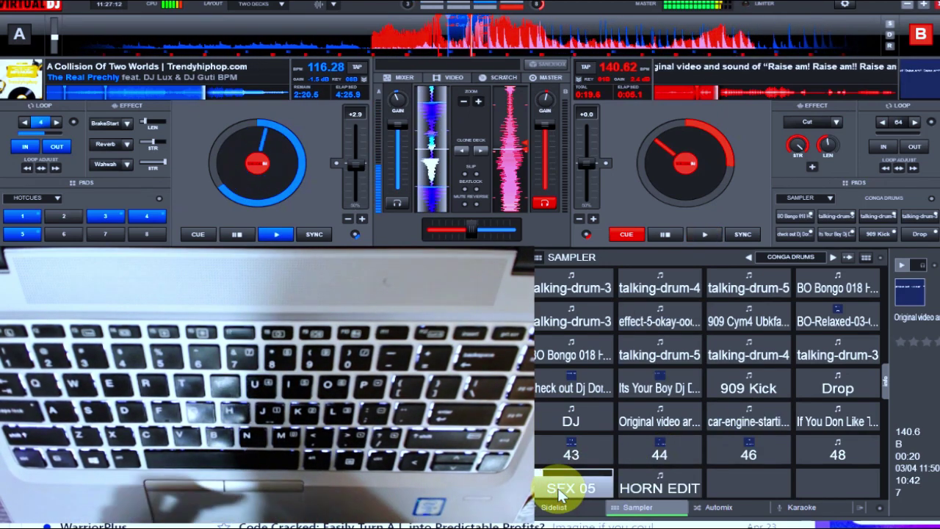
pyautogui.press('p')
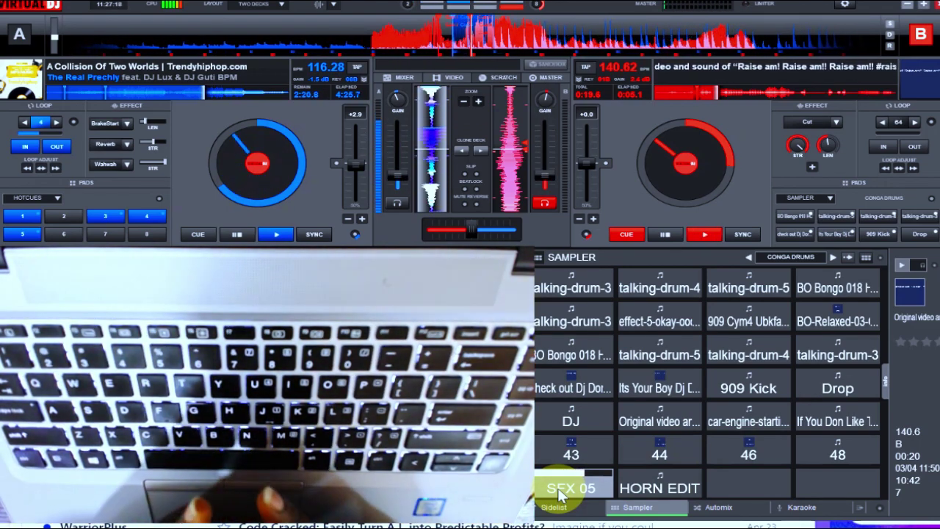
# Step: Toggle deck B between playing and paused several times, ending with it paused
pyautogui.press('p')
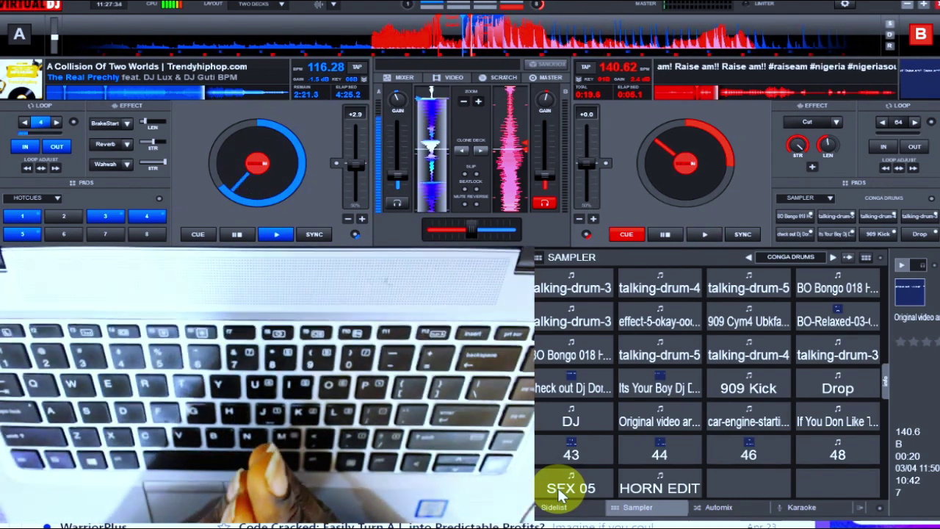
pyautogui.press('space')
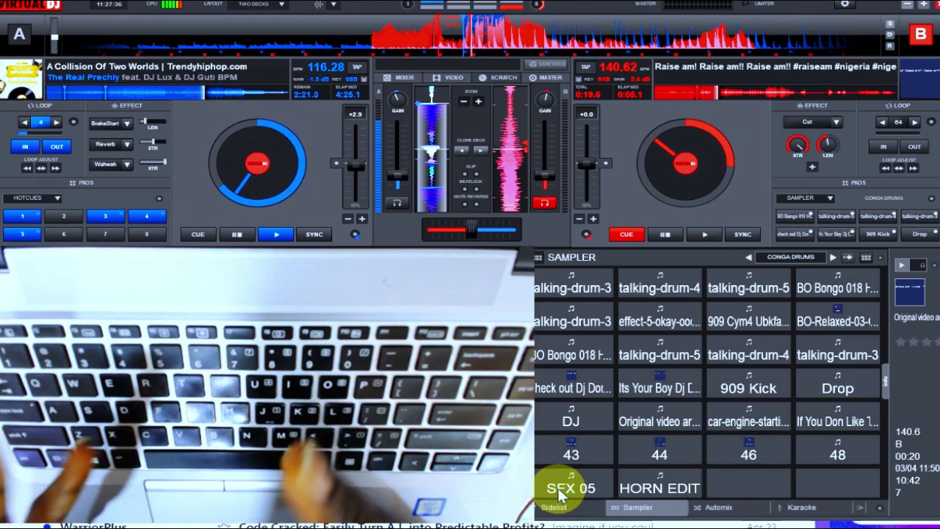
pyautogui.press('space')
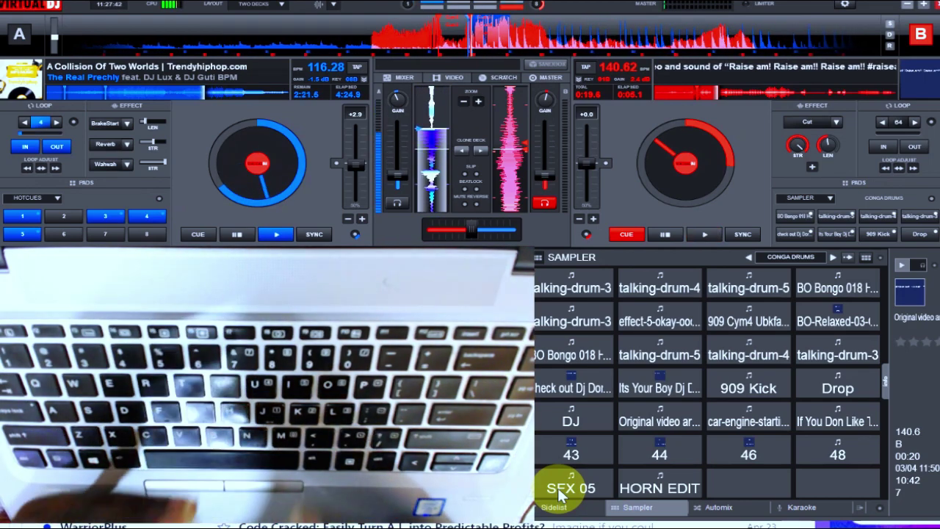
pyautogui.press('space')
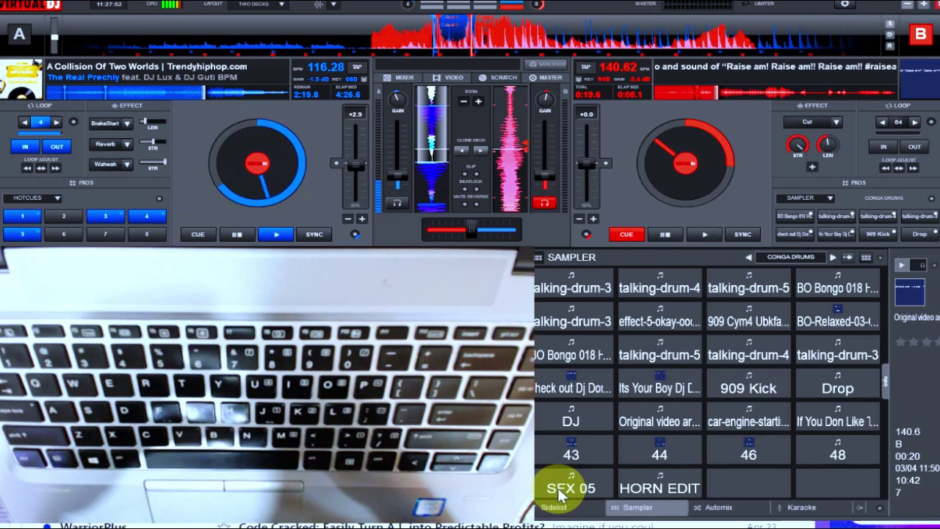
pyautogui.press('space')
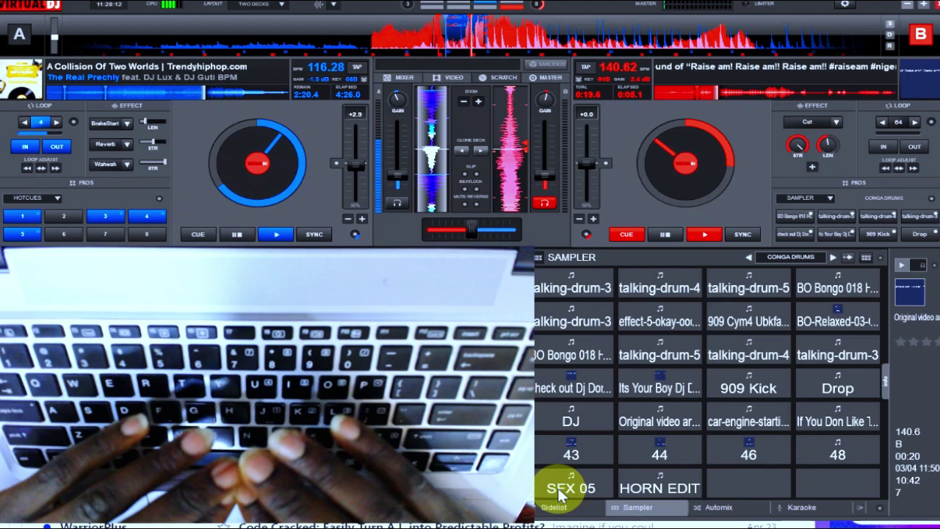
pyautogui.press('space')
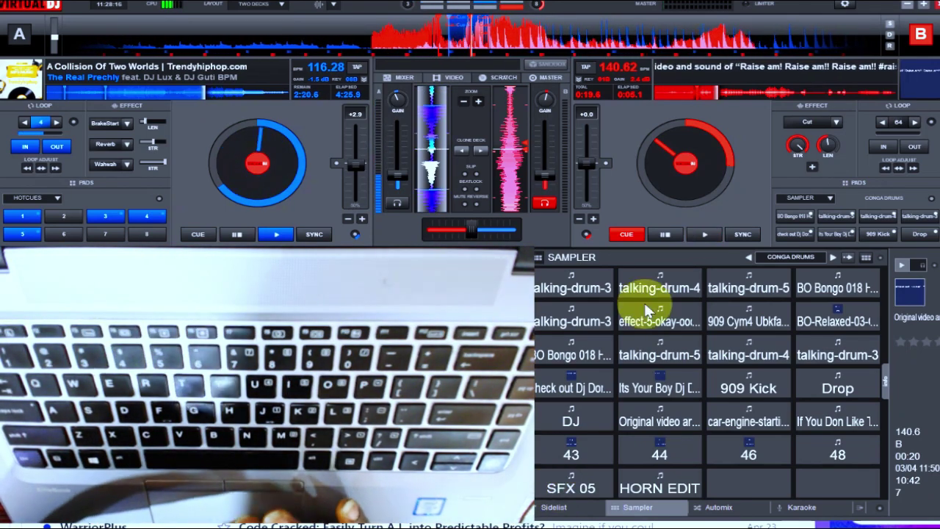
# Step: In Audio settings, try the speakers-only, speakers-plus-headphones and external-mixer output options
pyautogui.click(846, 13)
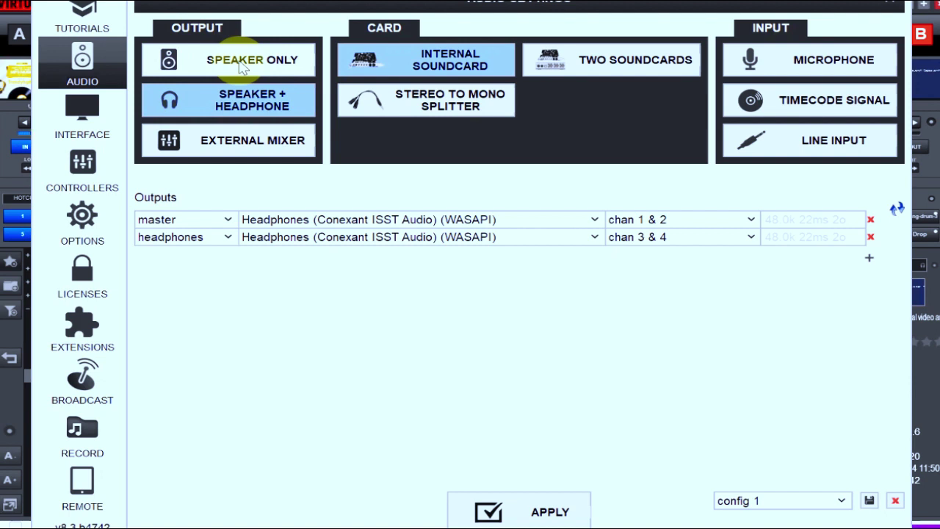
pyautogui.click(242, 66)
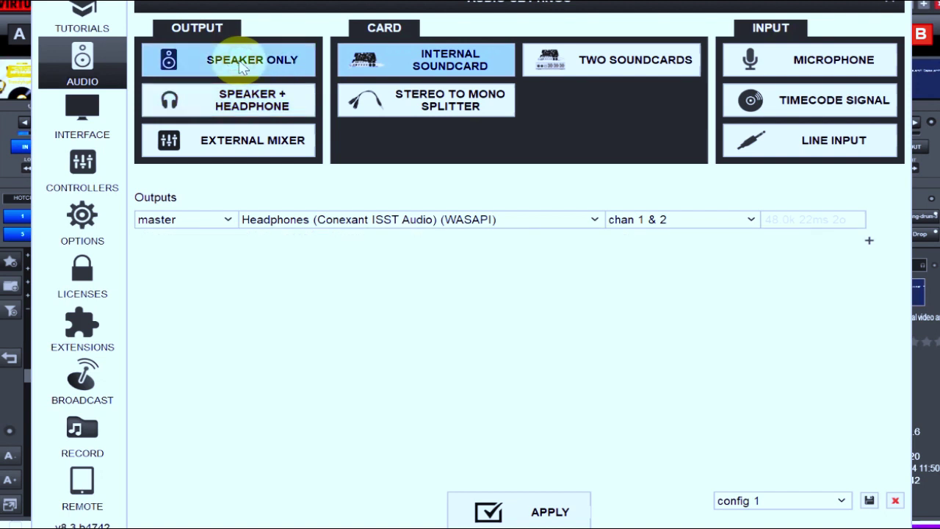
pyautogui.click(248, 102)
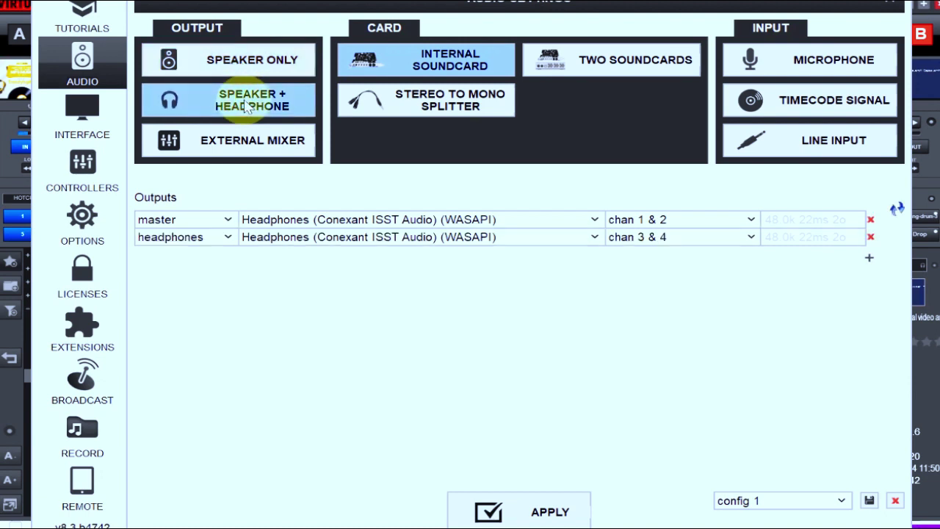
pyautogui.click(242, 143)
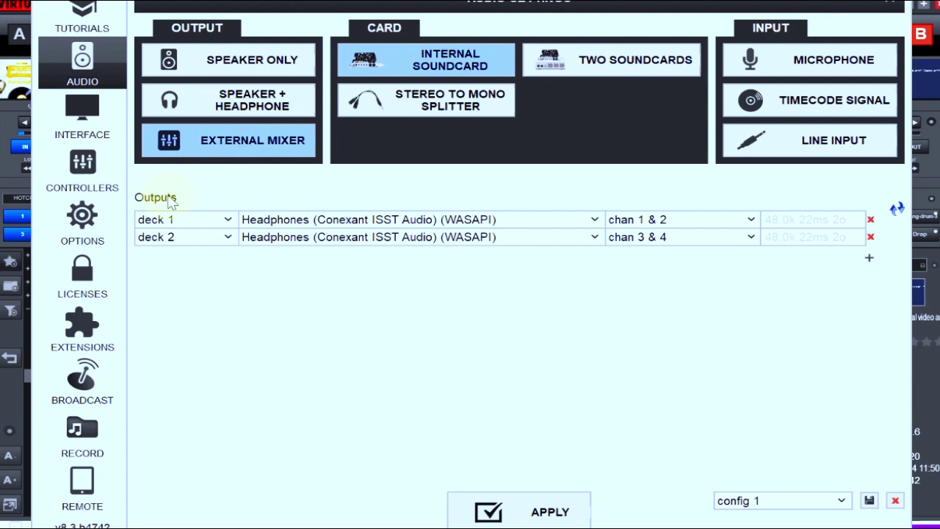
pyautogui.click(305, 220)
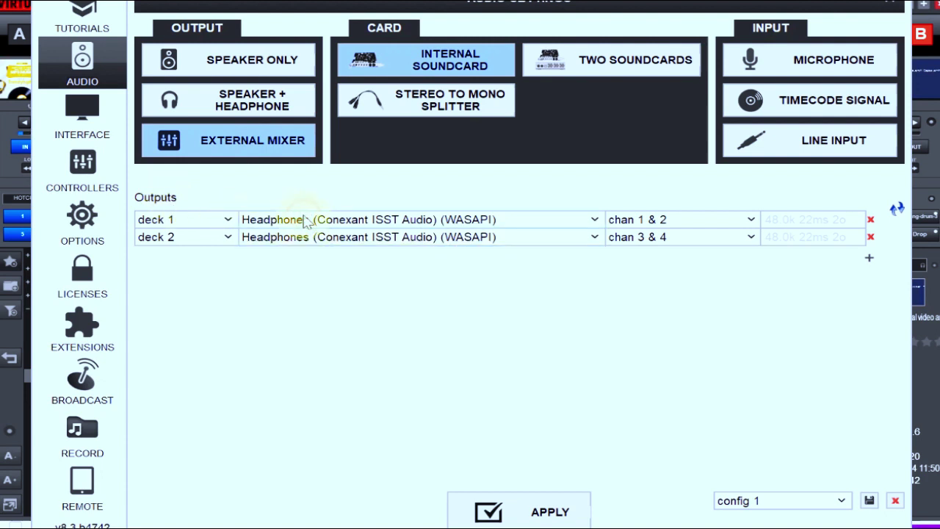
pyautogui.click(294, 236)
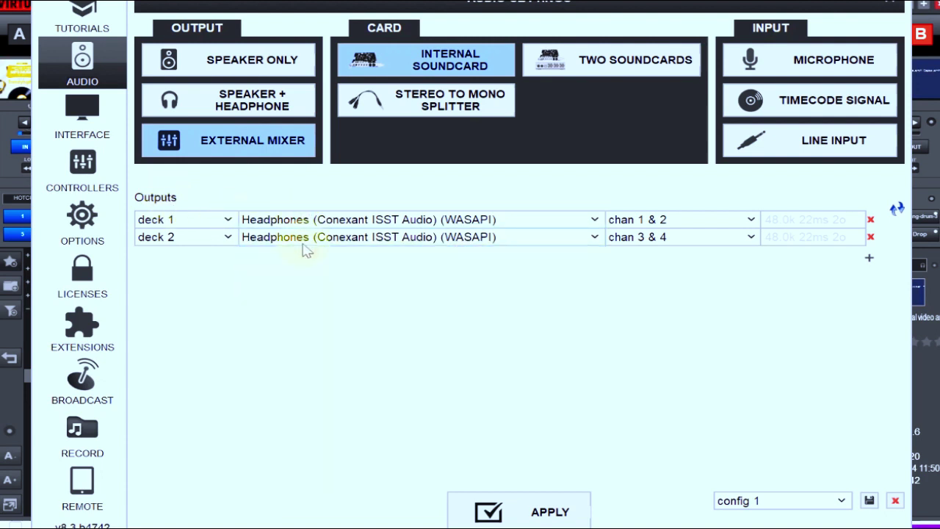
# Step: Set separate master and headphones outputs, try the stereo-to-mono splitter, then reselect Internal Soundcard
pyautogui.click(242, 94)
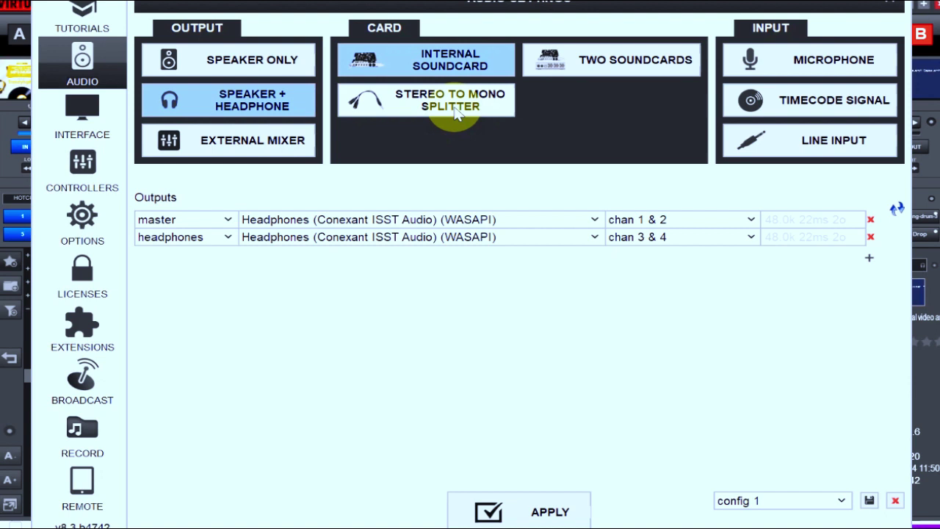
pyautogui.click(451, 107)
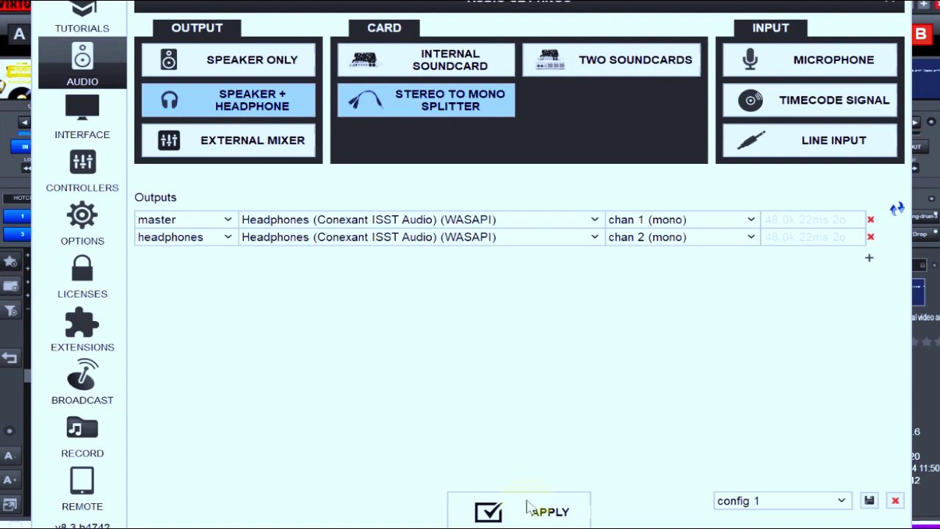
pyautogui.click(449, 62)
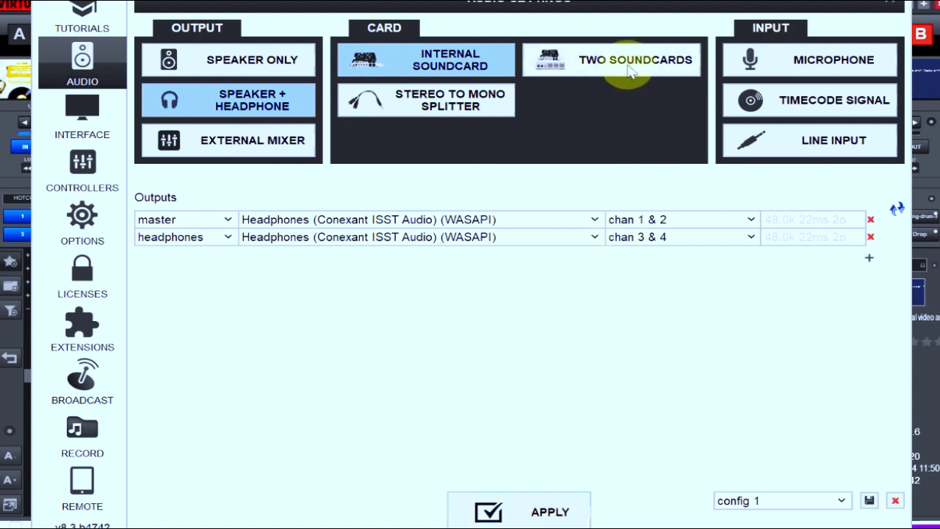
# Step: Add a microphone and two line inputs, keeping HD Pro Webcam C920 as the mic device
pyautogui.click(801, 63)
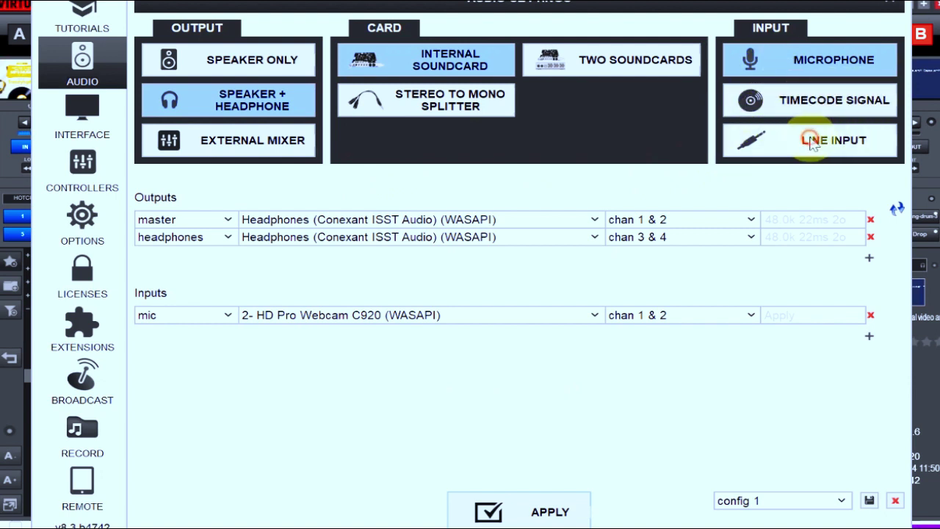
pyautogui.click(812, 140)
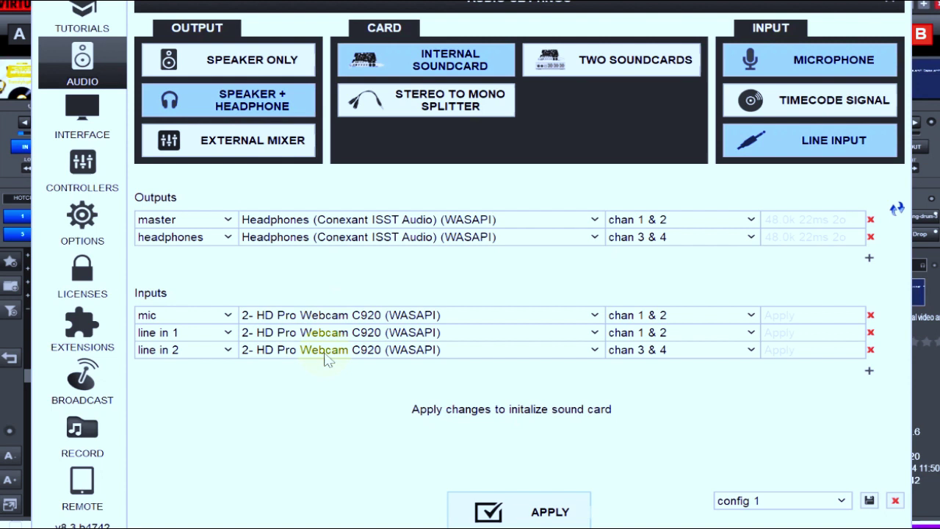
pyautogui.click(355, 314)
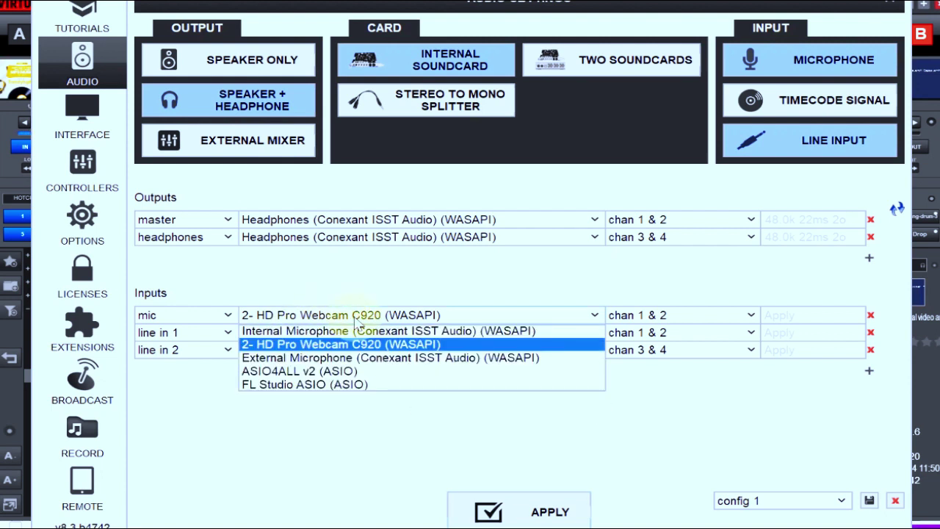
pyautogui.click(355, 314)
pyautogui.click(354, 315)
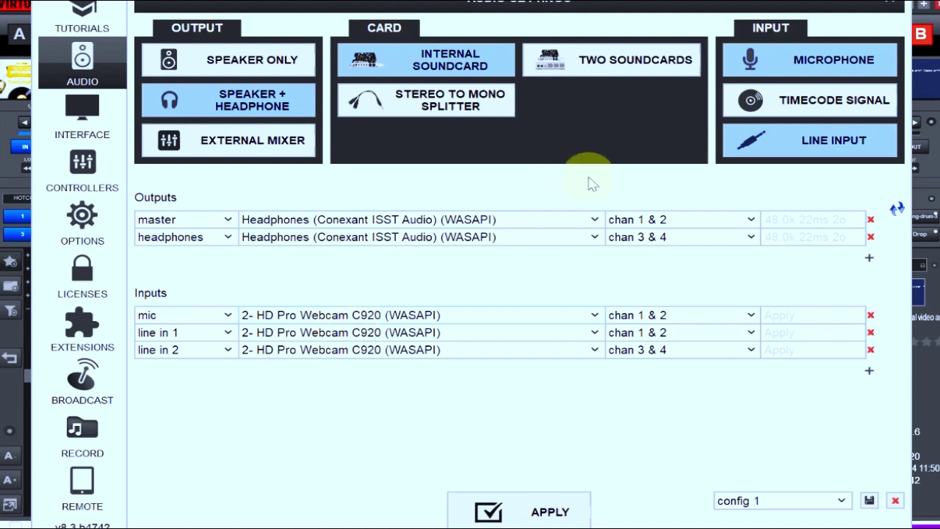
# Step: Remove the line and microphone inputs and apply the audio settings
pyautogui.click(768, 139)
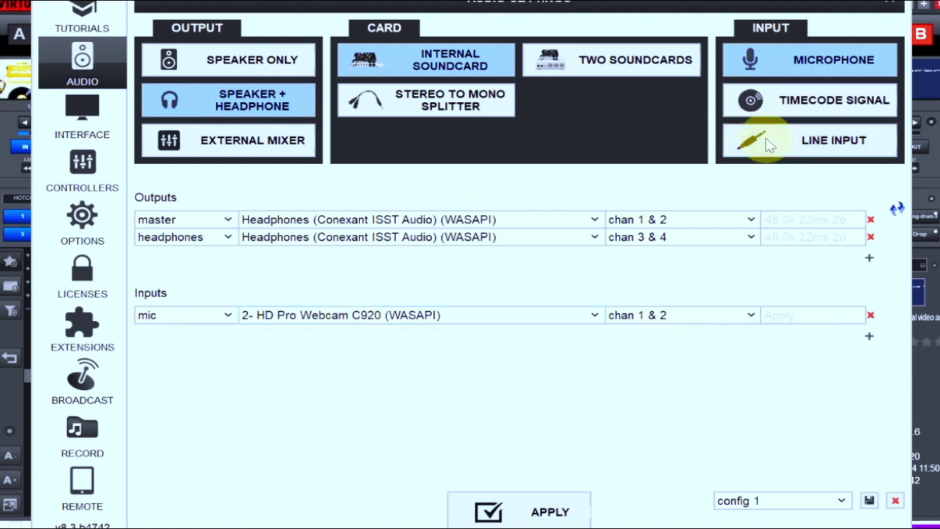
pyautogui.click(791, 62)
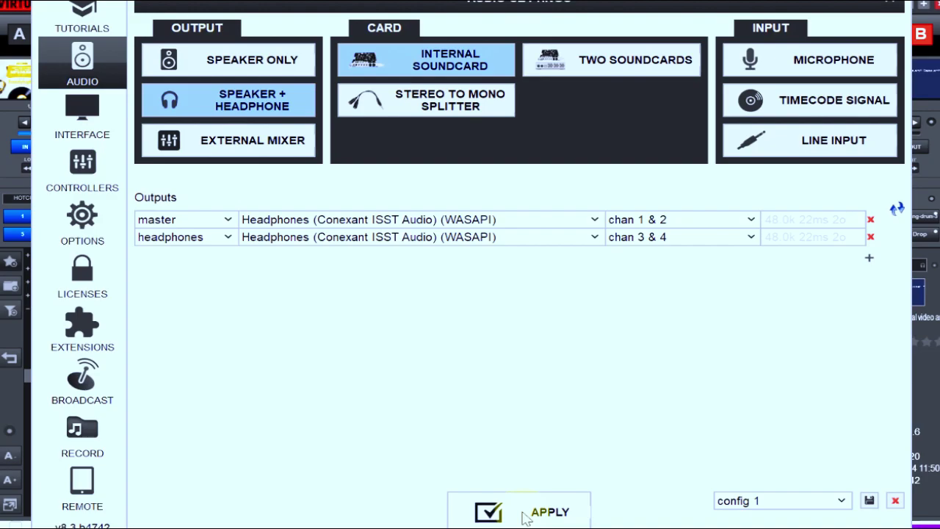
pyautogui.click(527, 514)
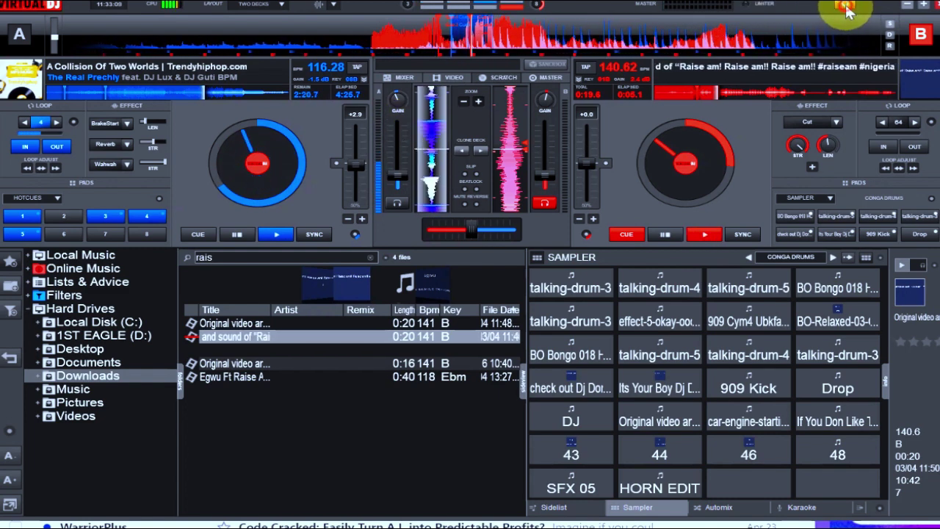
# Step: Add a microphone input from the HD Pro Webcam C920 in Audio settings and apply it
pyautogui.click(845, 9)
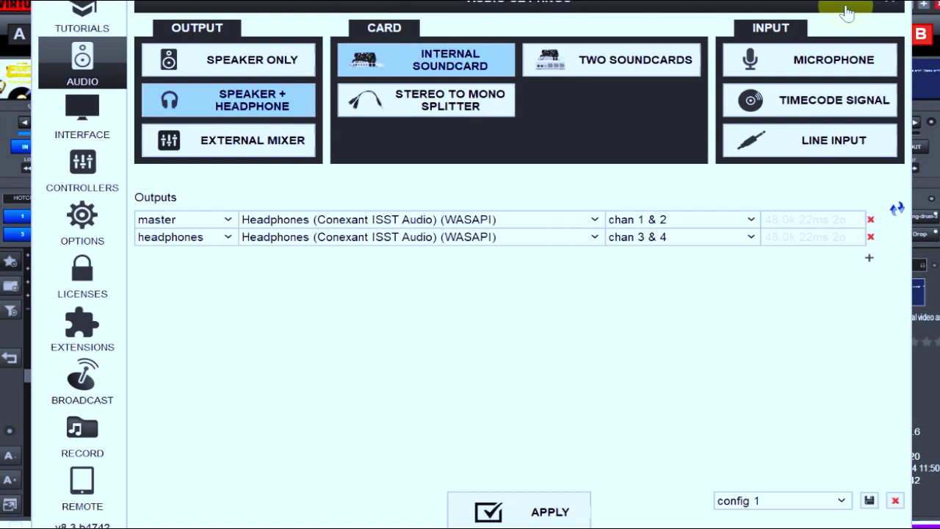
pyautogui.click(823, 57)
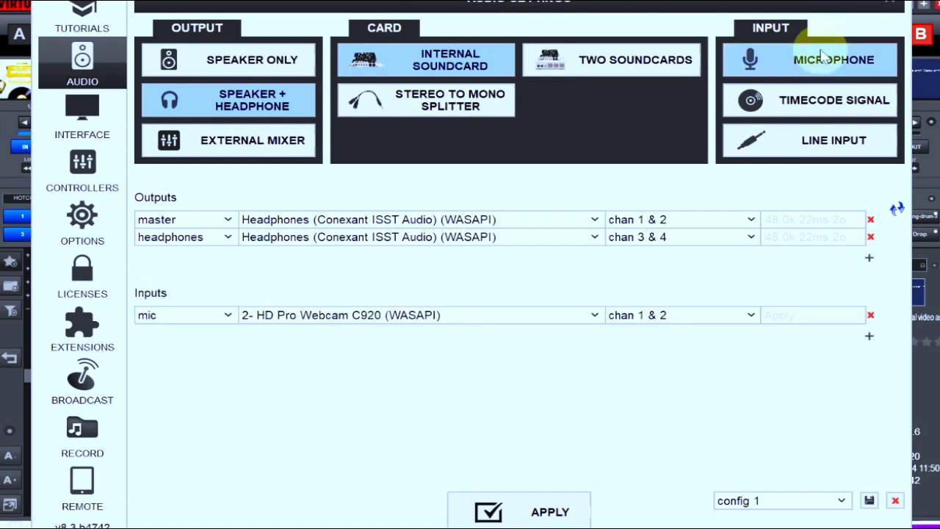
pyautogui.click(340, 318)
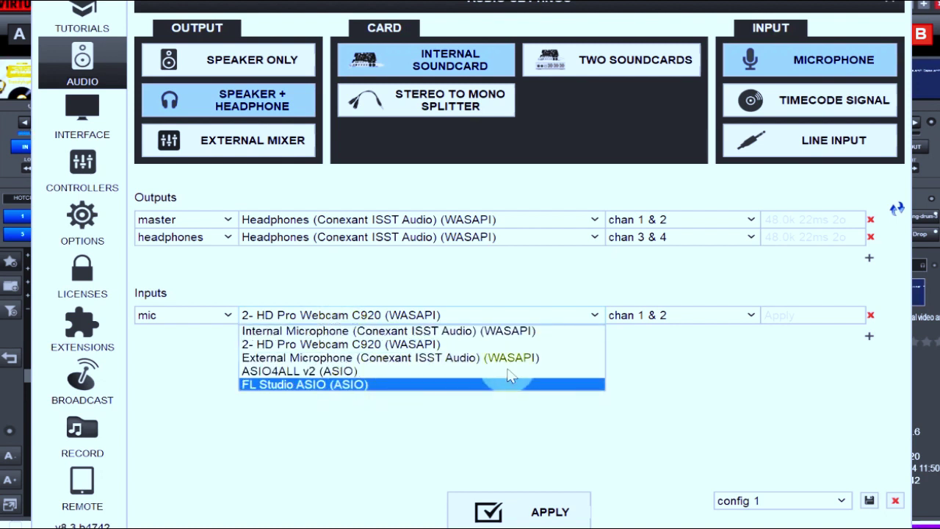
pyautogui.click(683, 383)
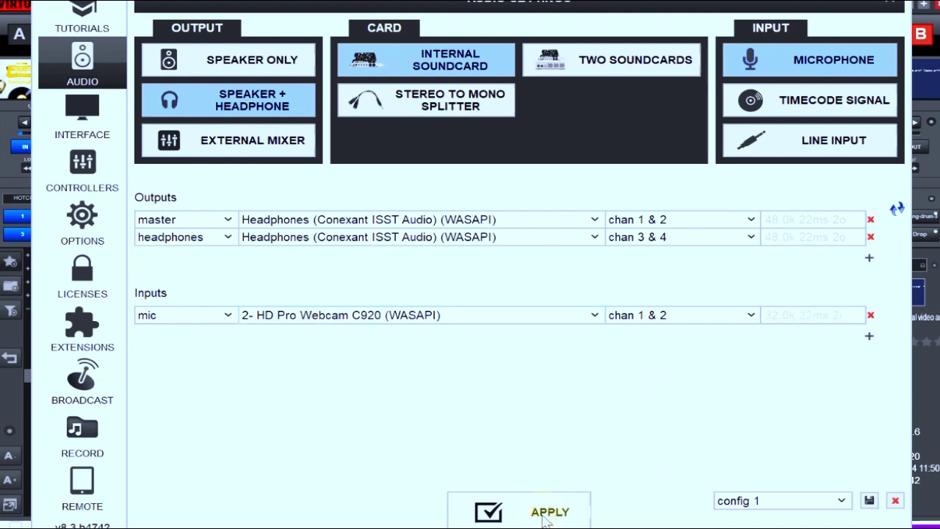
pyautogui.click(546, 514)
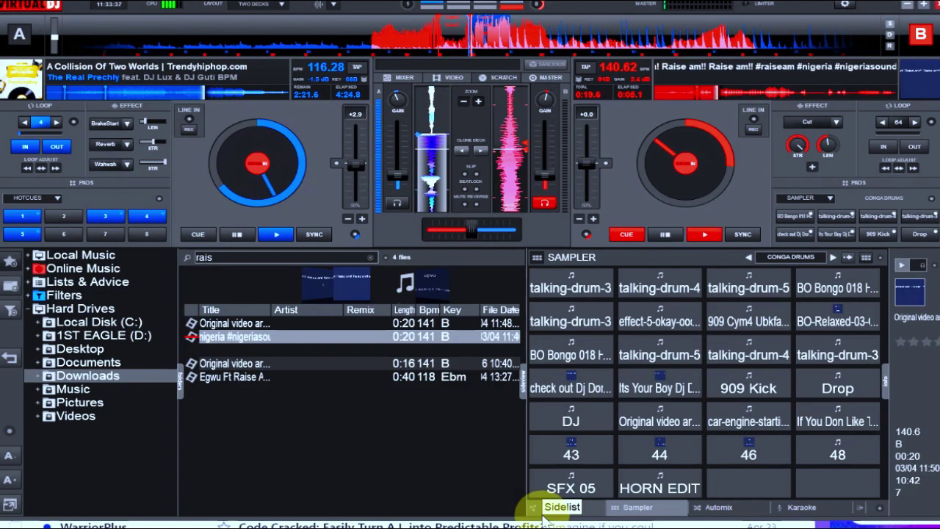